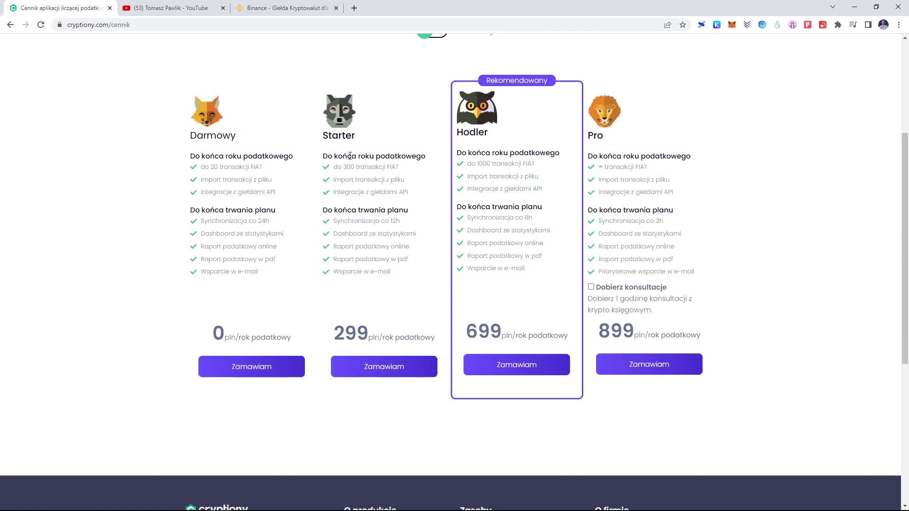
- Examine the Starter plan's FIAT transaction limit and included features on the pricing page
double_click(345, 166)
click(370, 165)
drag(376, 177, 407, 194)
click(350, 152)
scroll(474, 183, up, 1)
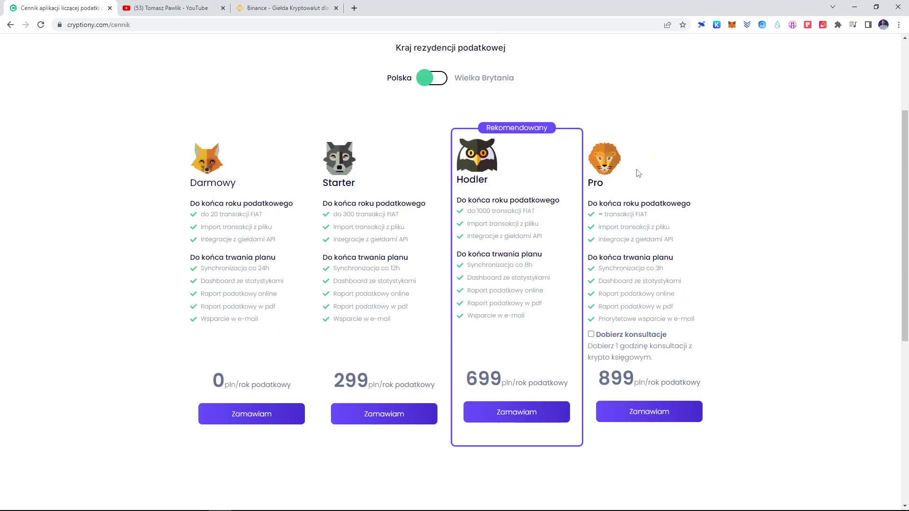
- Compare the Hodler and Pro plans' FIAT transaction limits on the pricing page
double_click(461, 180)
click(497, 184)
drag(588, 183, 629, 186)
click(573, 201)
mouse_move(594, 215)
mouse_down()
mouse_move(660, 215)
mouse_move(606, 214)
mouse_up()
click(660, 215)
click(607, 213)
drag(535, 212, 501, 211)
click(474, 207)
click(512, 211)
scroll(608, 132, up, 3)
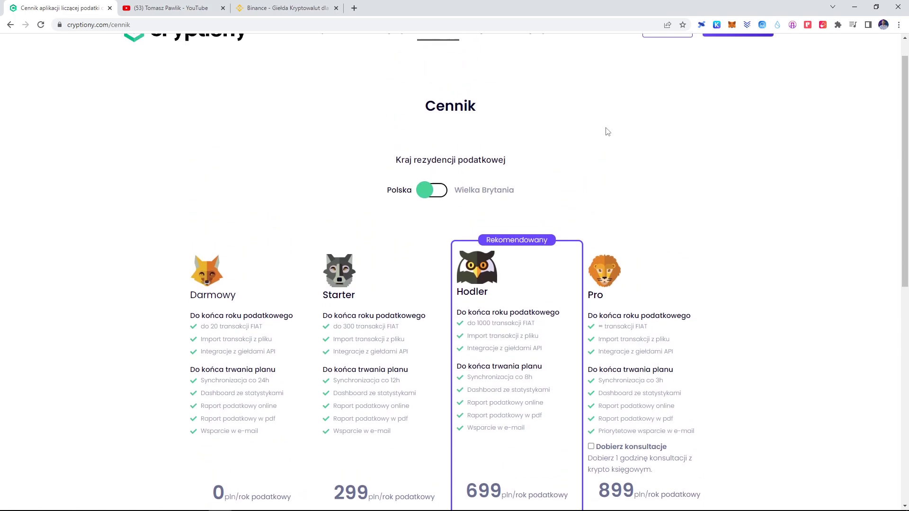
- View the plan prices for tax residency in Wielka Brytania and return the country to Polska
scroll(477, 198, down, 3)
click(427, 83)
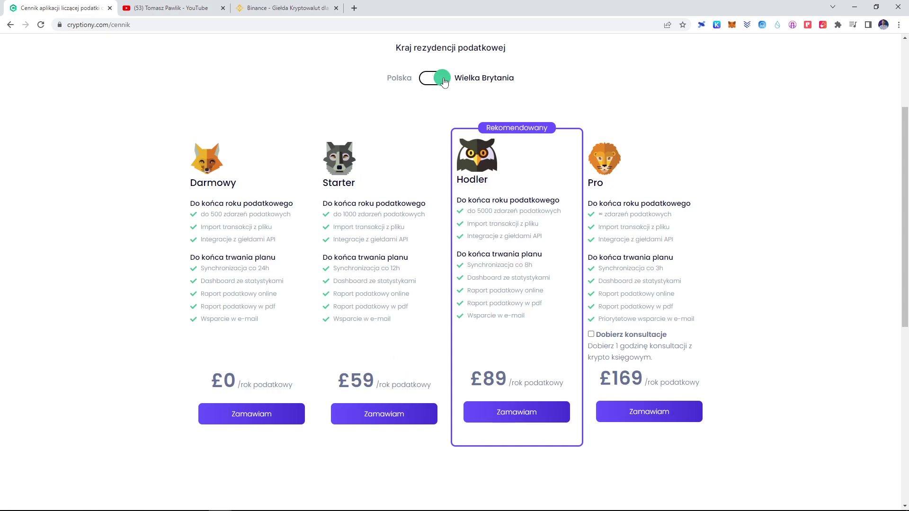
scroll(445, 81, up, 1)
click(433, 124)
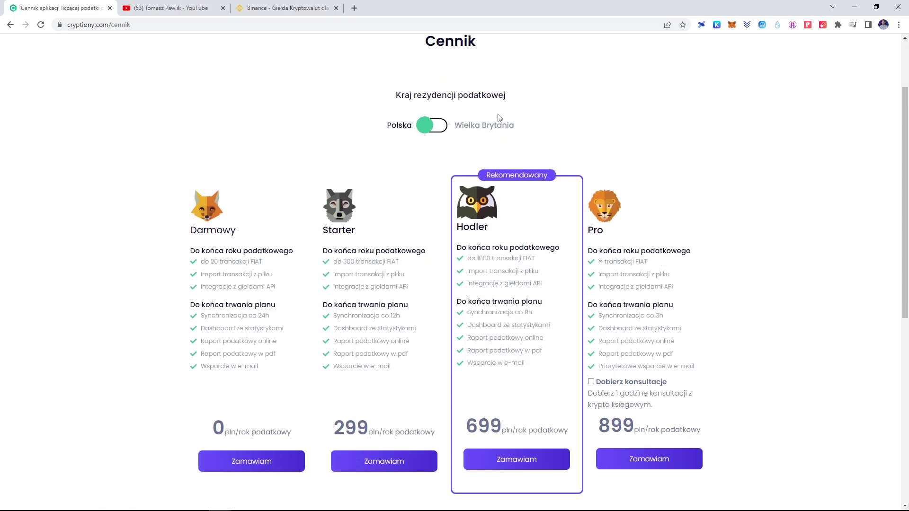
- Open the Cryptiony account login from the pricing page
scroll(498, 118, up, 2)
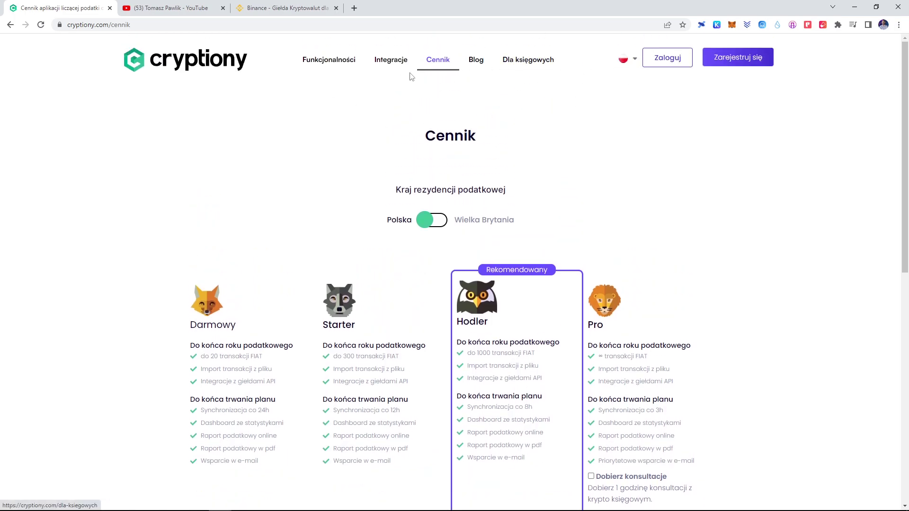
click(672, 61)
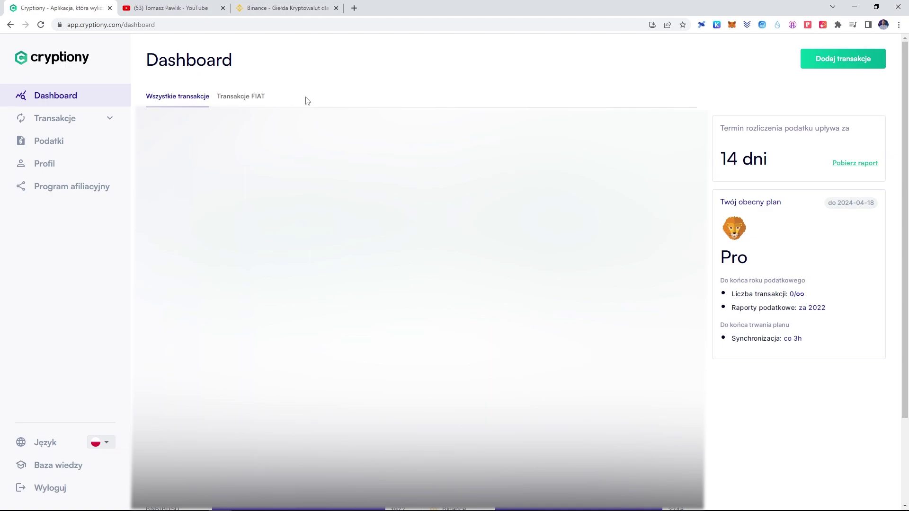
- Compare the dashboard's Wszystkie transakcje and Transakcje FIAT views, ending on Transakcje FIAT
click(244, 97)
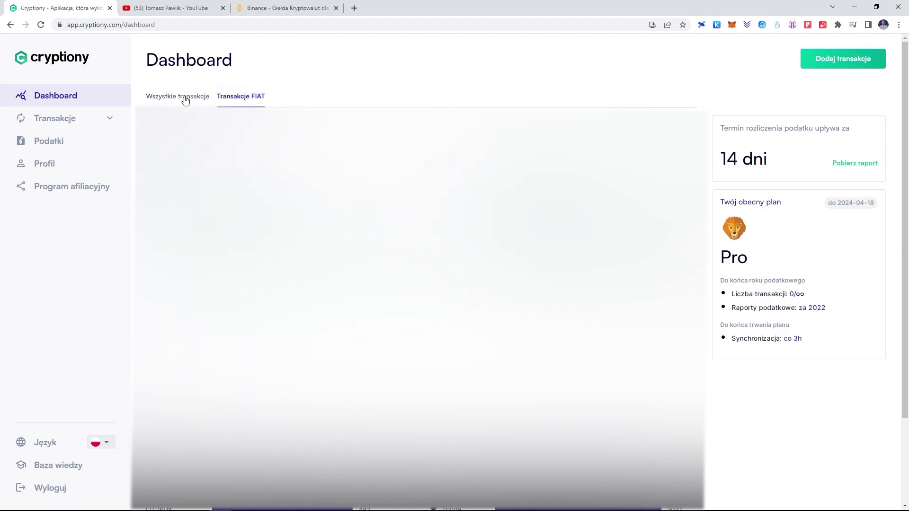
click(196, 98)
click(245, 96)
- Examine the tax settlement deadline and the current plan's transaction, tax report and synchronization details on the dashboard
drag(723, 128, 779, 142)
click(785, 141)
drag(720, 157, 794, 165)
click(793, 165)
drag(721, 200, 795, 229)
click(775, 257)
drag(749, 281, 825, 278)
drag(731, 294, 794, 297)
click(809, 299)
click(766, 306)
drag(731, 325, 776, 338)
click(788, 335)
click(775, 337)
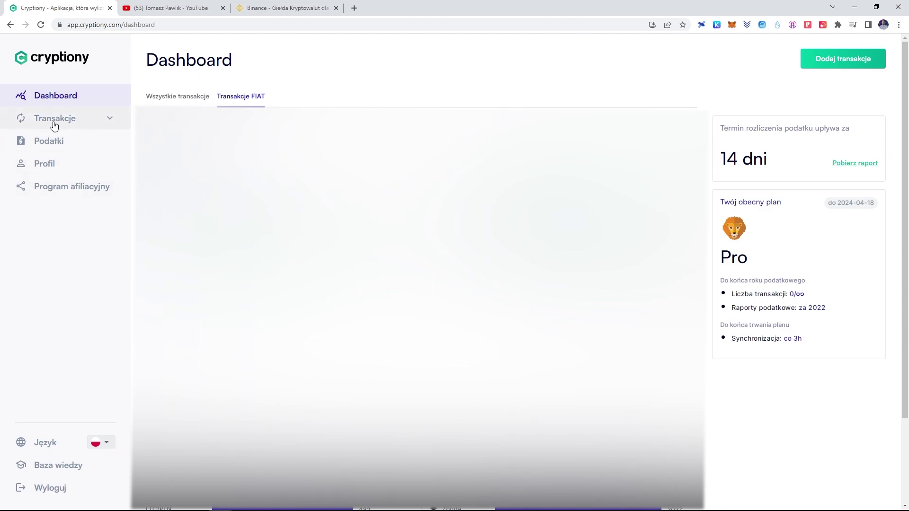
- Open the Integracje list under Transakcje and review the existing Zonda integration
click(74, 124)
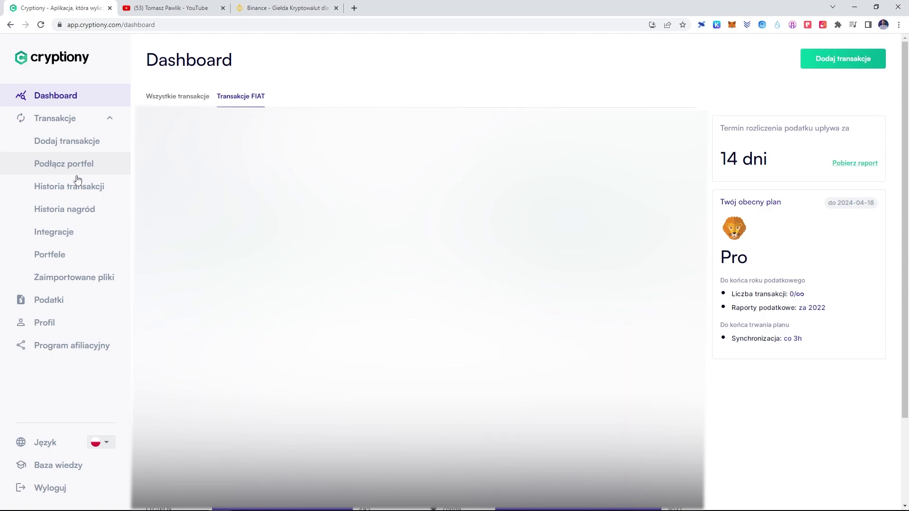
click(61, 234)
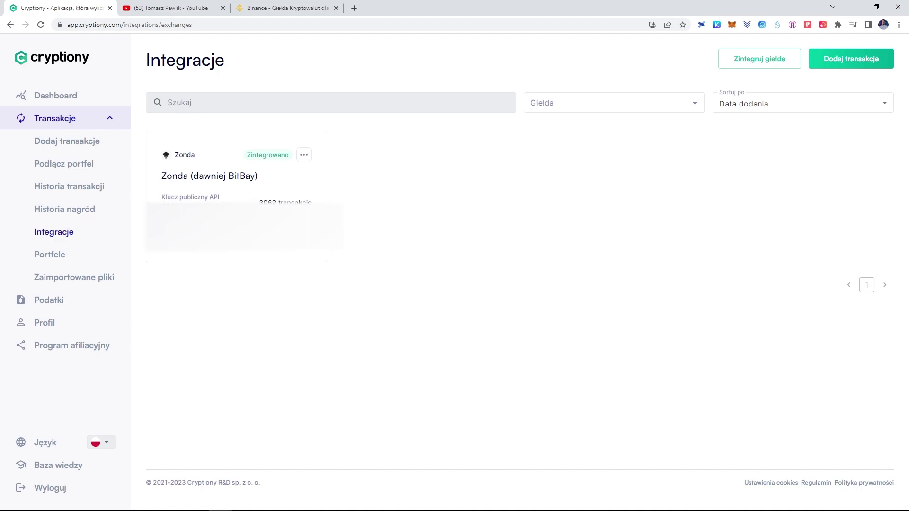
drag(183, 147, 242, 159)
click(240, 157)
click(229, 189)
- Start a new exchange integration, check both pages of available exchanges, and confirm Binance
click(761, 64)
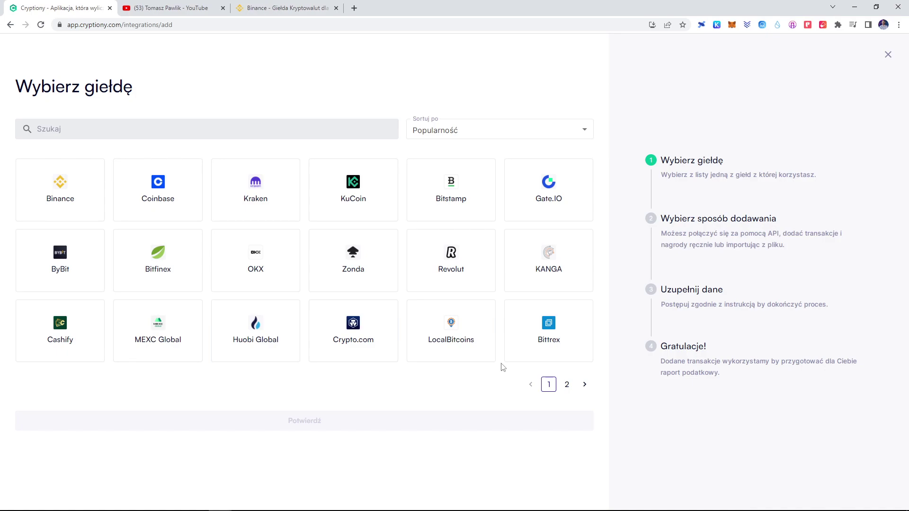
click(584, 385)
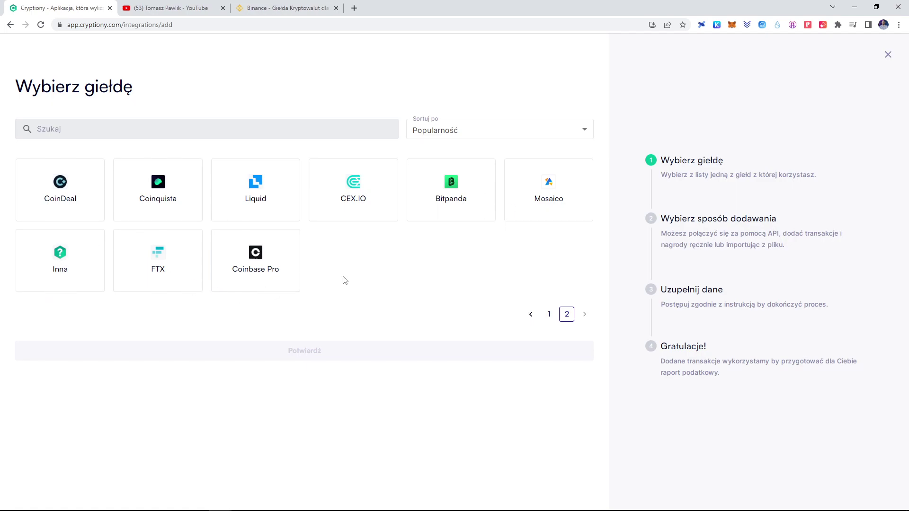
click(548, 314)
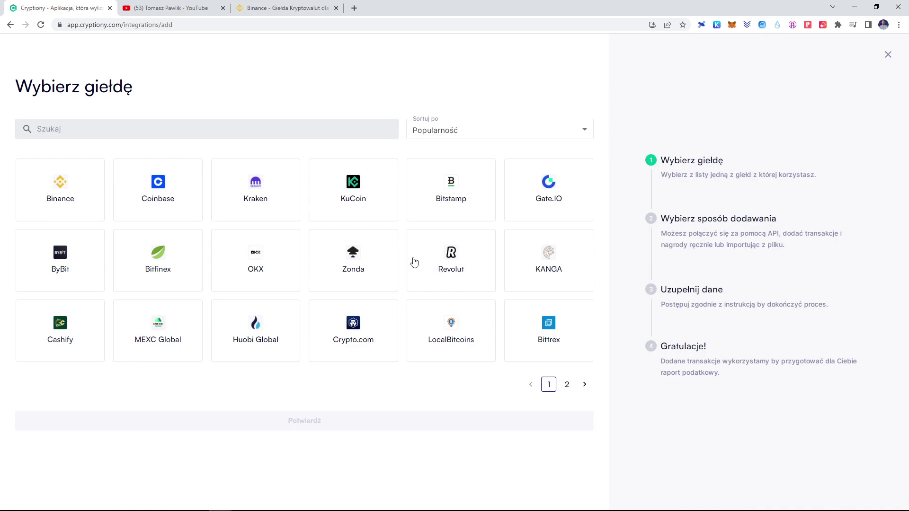
click(60, 192)
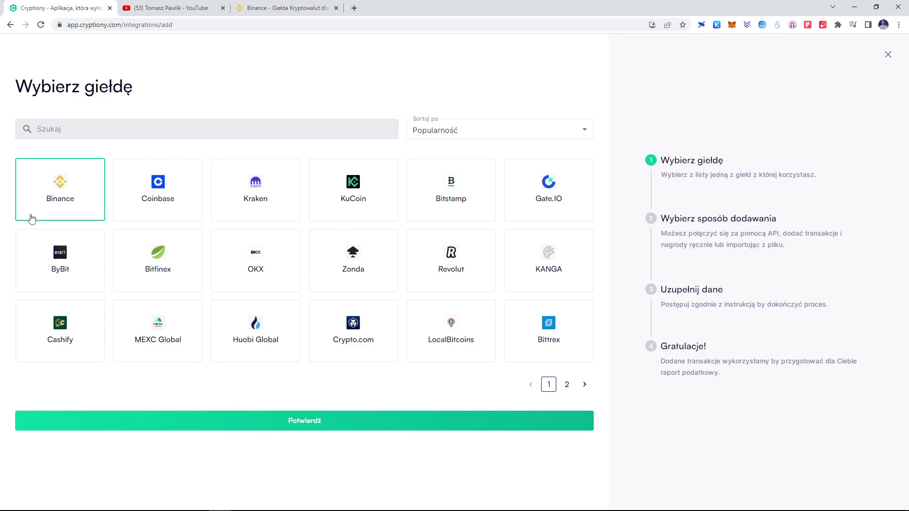
click(316, 427)
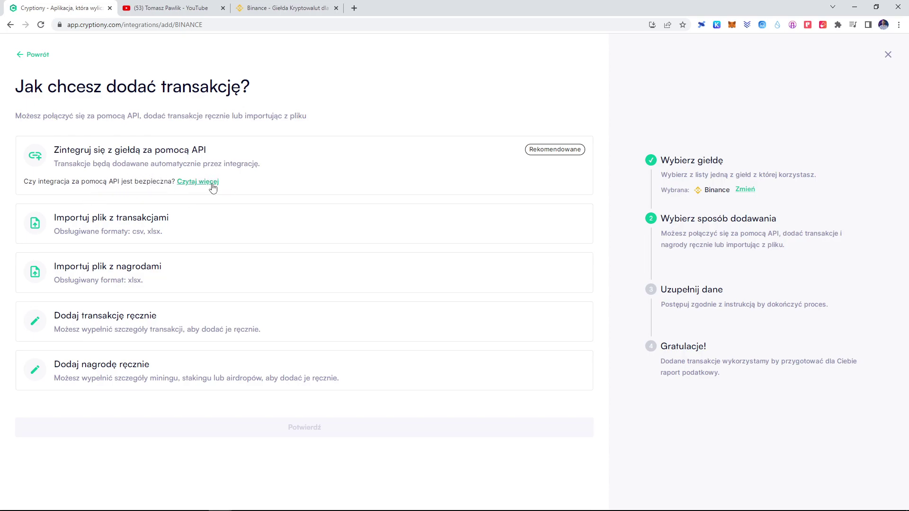
- Choose and confirm API integration as the method for adding Binance transactions
click(193, 161)
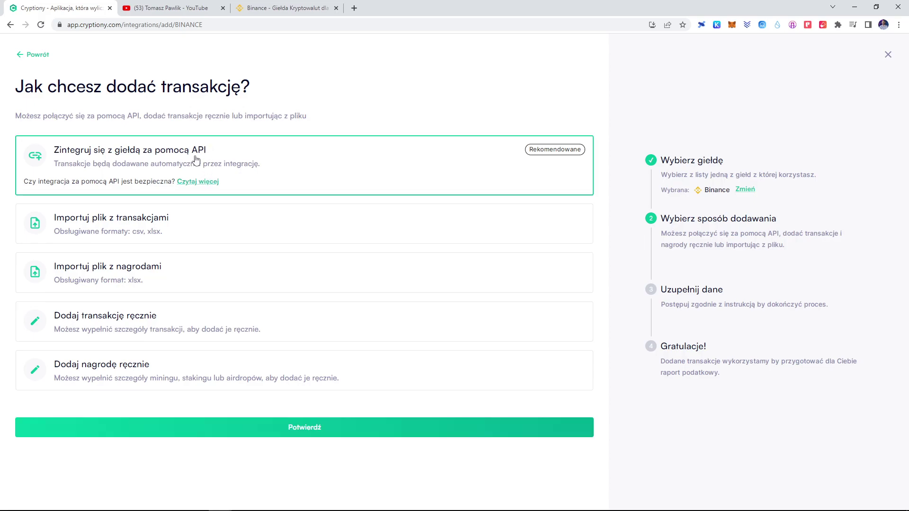
click(224, 432)
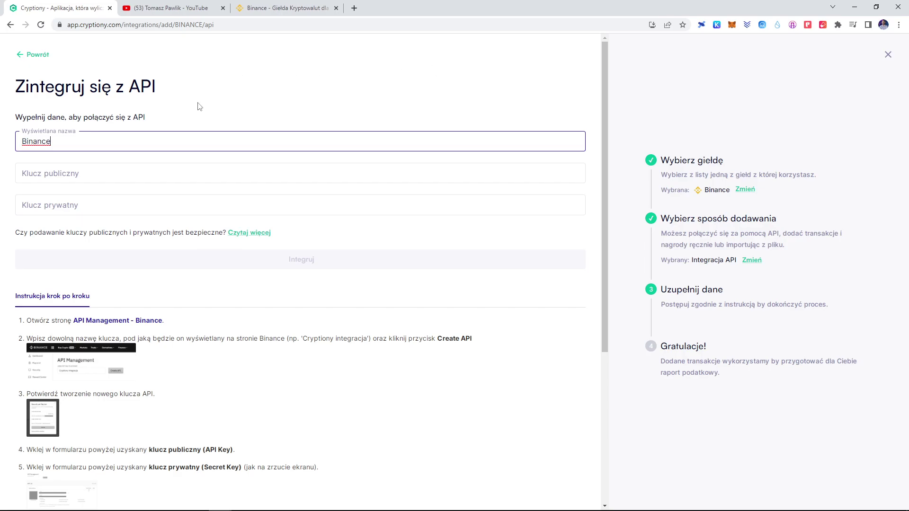
- Check the public and private key fields and open the API Management - Binance page linked in the instructions
click(61, 171)
click(79, 199)
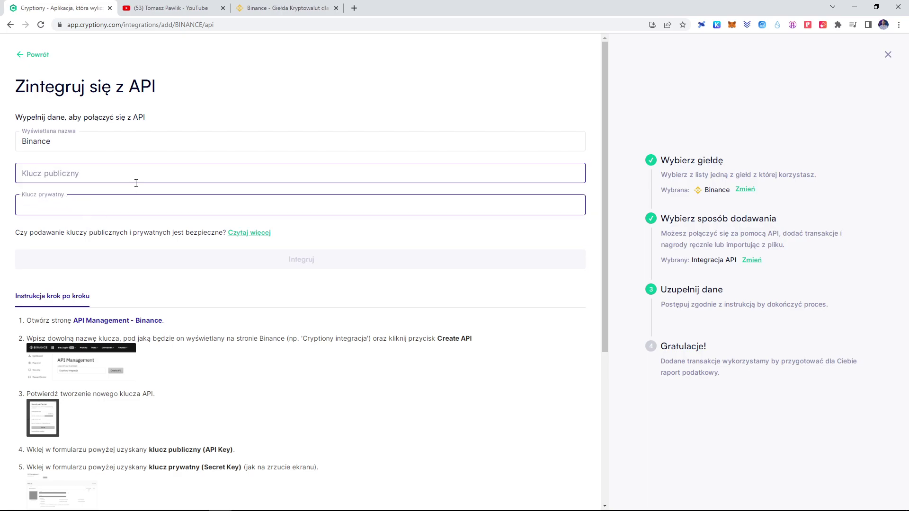
scroll(167, 225, down, 4)
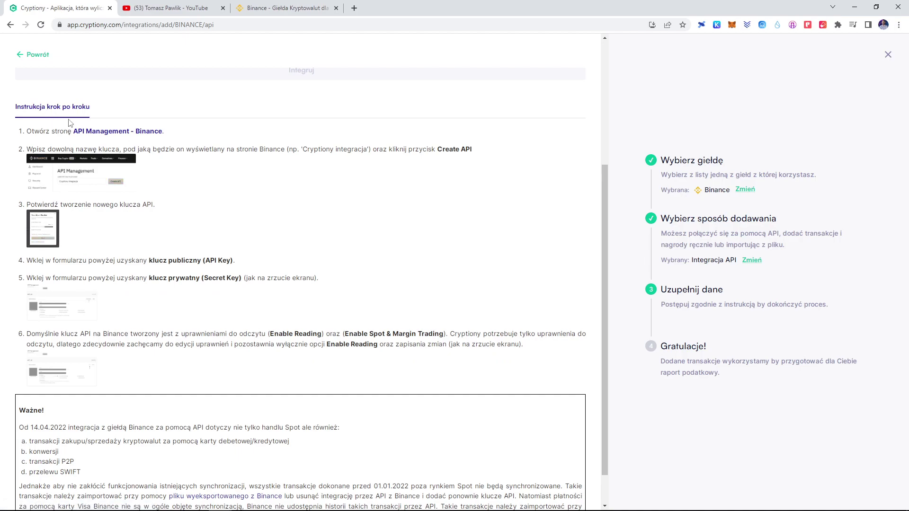
scroll(135, 133, down, 1)
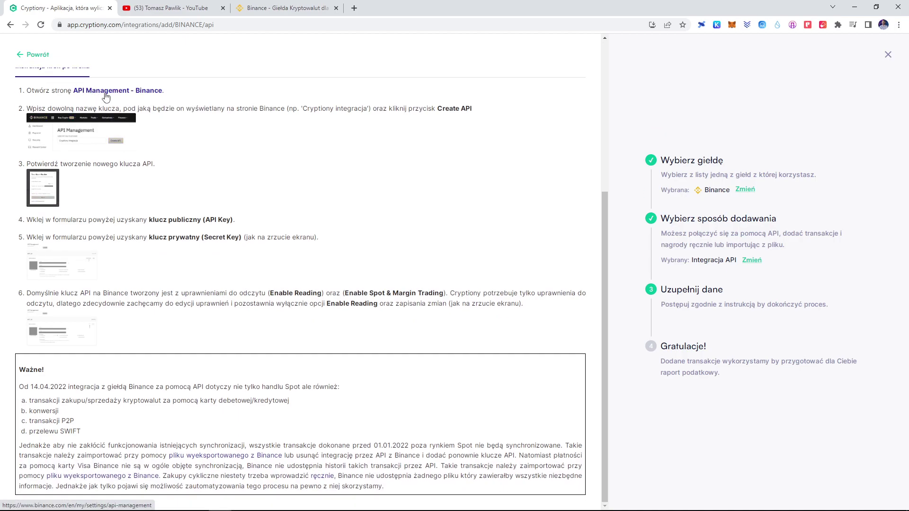
click(133, 92)
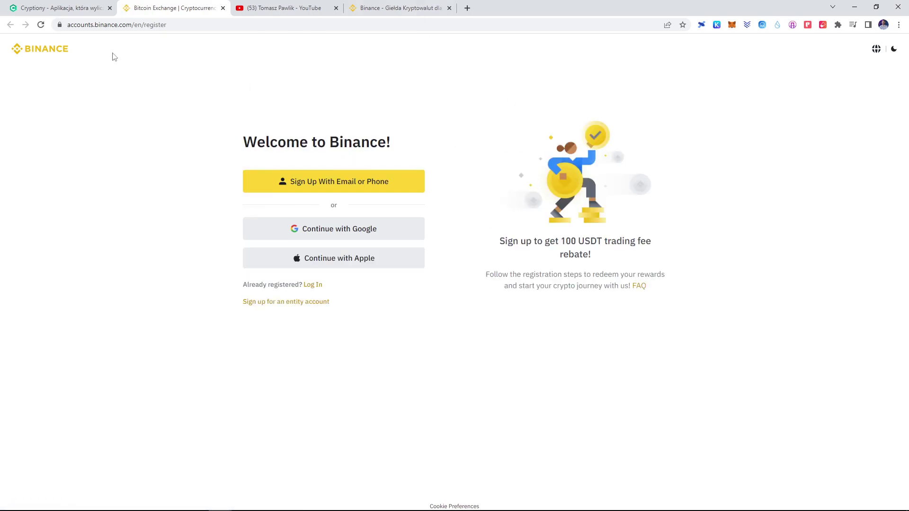
- Return to the Cryptiony instructions and examine how to label the key and create the API, including the enlarged example
click(43, 11)
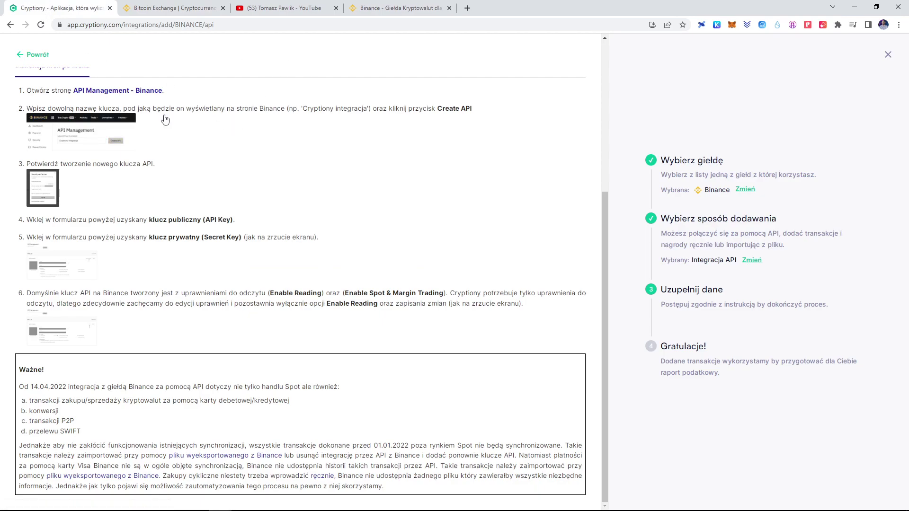
drag(35, 108, 152, 109)
click(179, 107)
drag(294, 108, 359, 108)
click(359, 108)
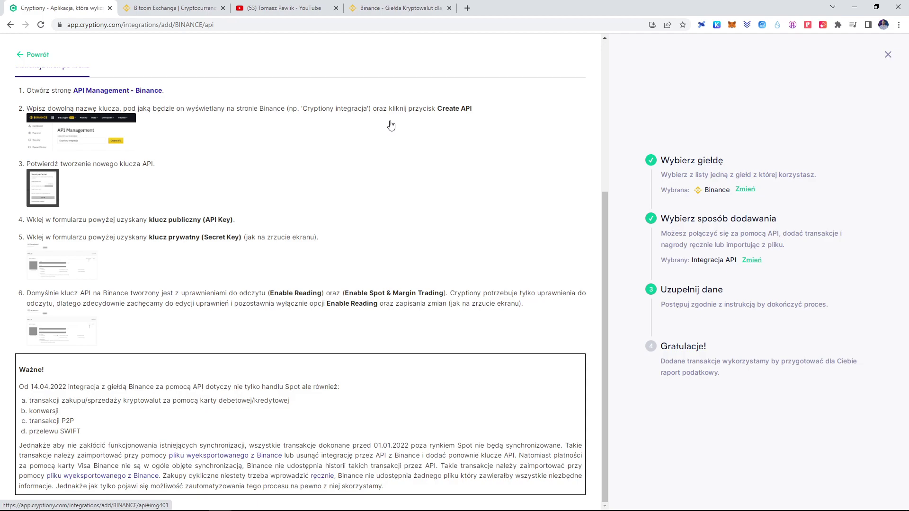
click(72, 142)
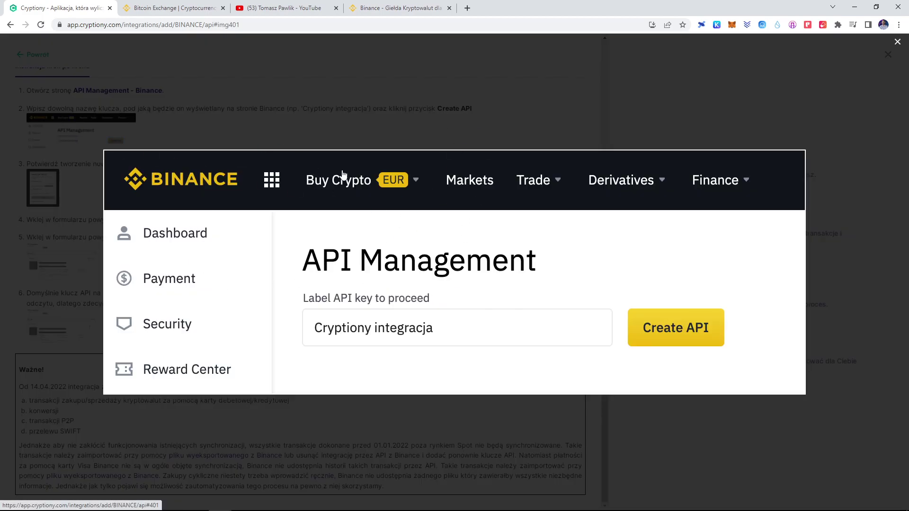
click(355, 91)
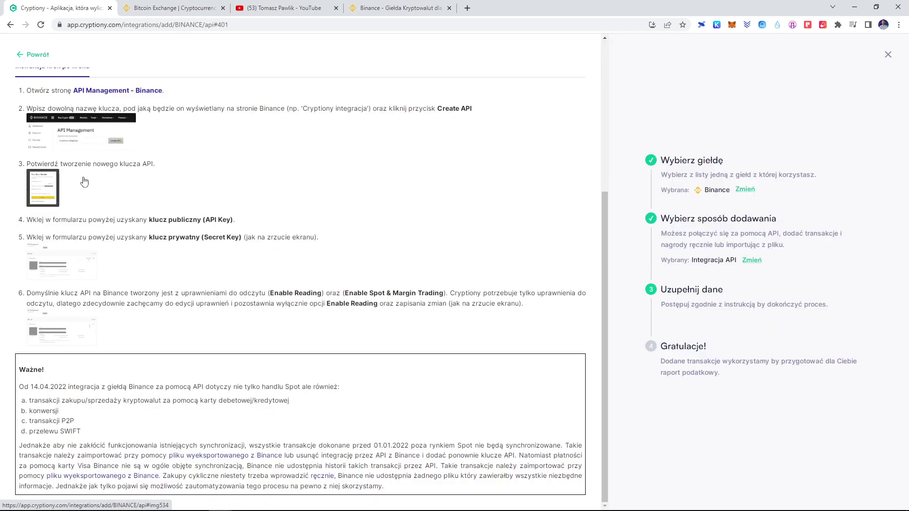
- Enlarge and examine the example images for security verification and for the created API key's details
click(45, 185)
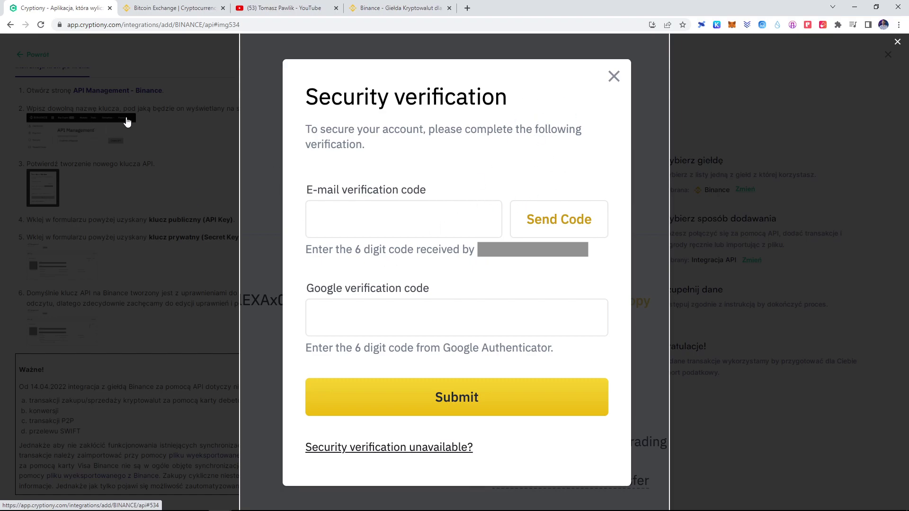
click(151, 152)
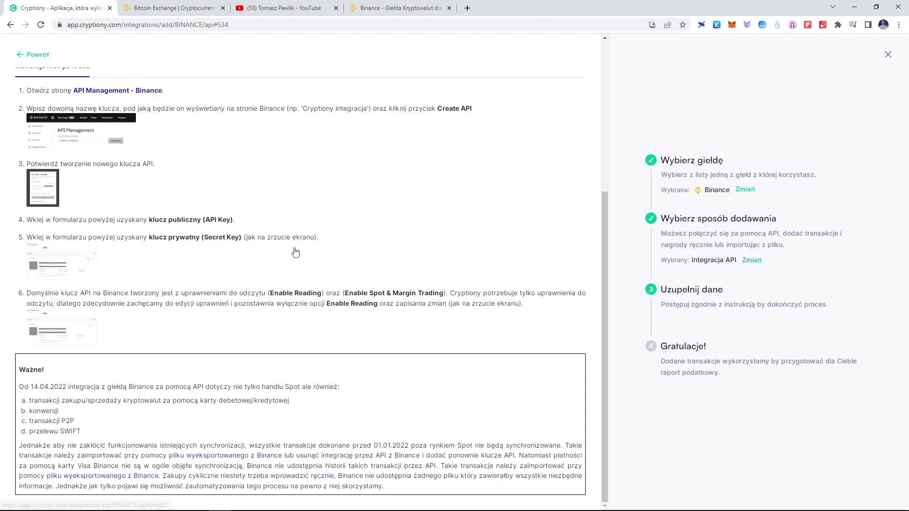
click(55, 270)
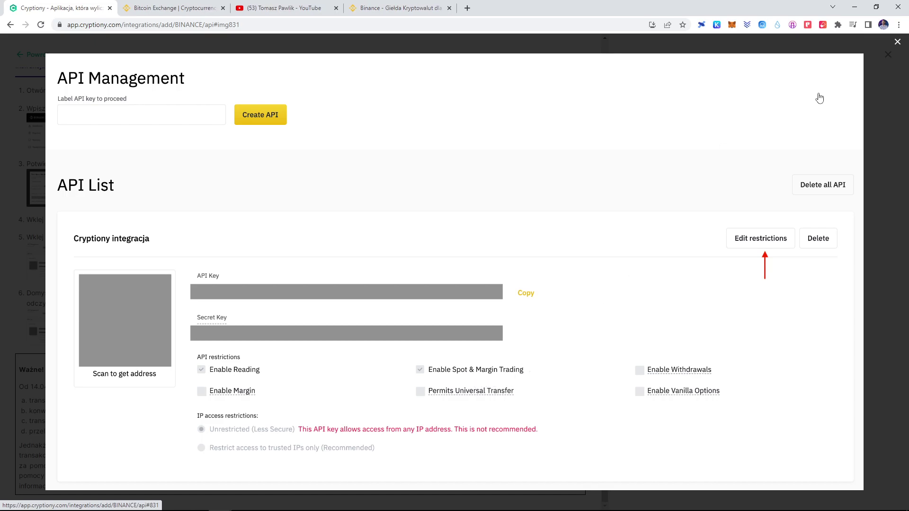
click(896, 42)
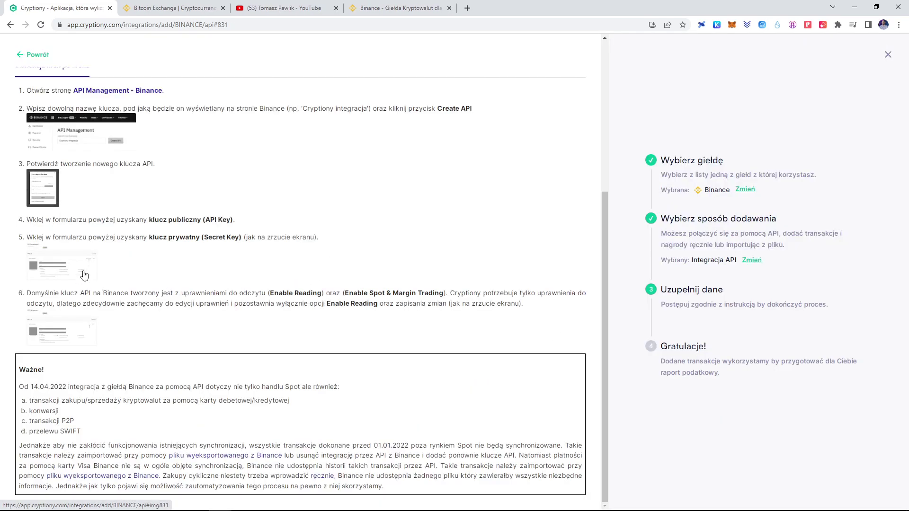
- Examine instruction 6 on restricting the API key to Enable Reading only, including its enlarged example
drag(50, 292, 114, 293)
click(114, 293)
click(46, 336)
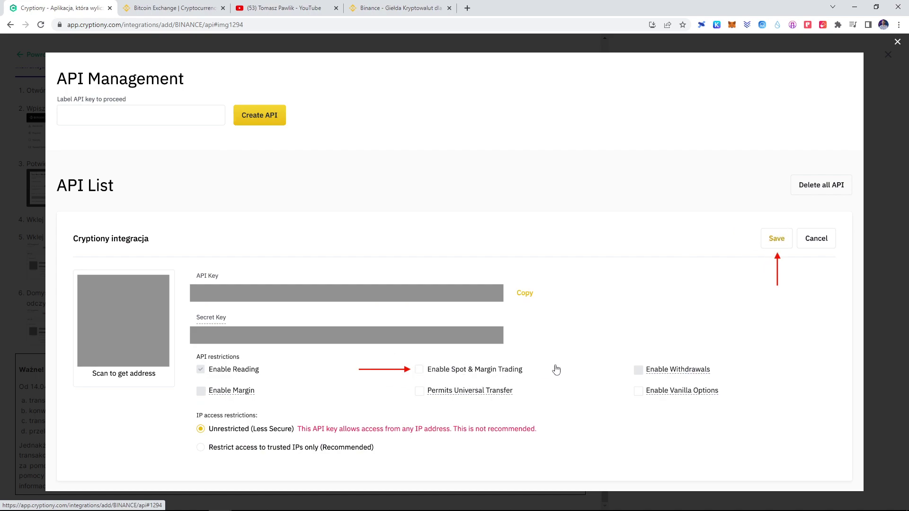
click(896, 45)
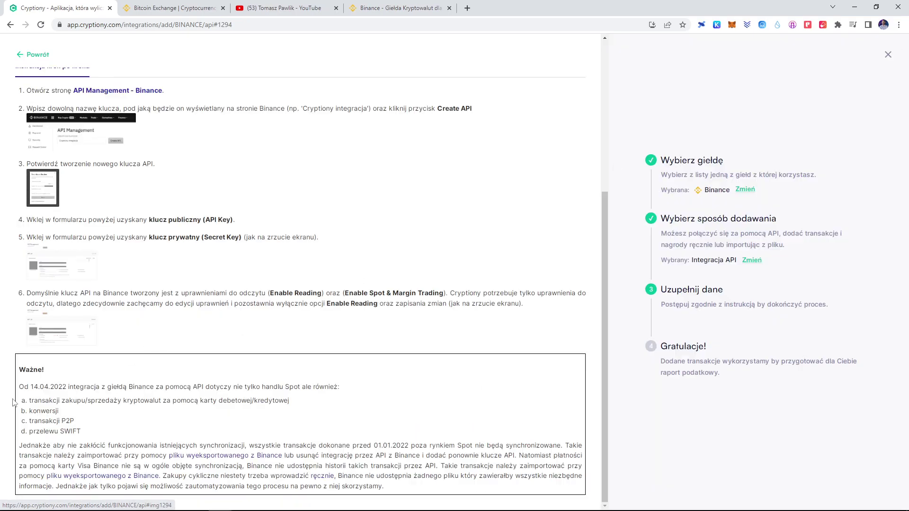
- Read the Ważne note on which Binance transactions the API covers and which need a file import
drag(34, 390, 180, 421)
click(182, 423)
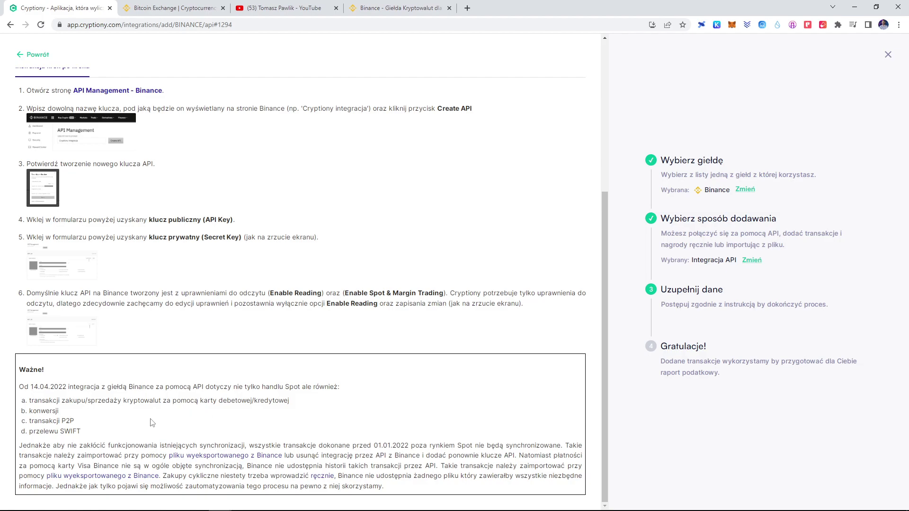
double_click(47, 410)
click(105, 432)
double_click(81, 431)
click(78, 444)
drag(49, 448, 27, 458)
drag(158, 448, 53, 458)
click(150, 448)
scroll(147, 448, up, 1)
scroll(148, 448, up, 5)
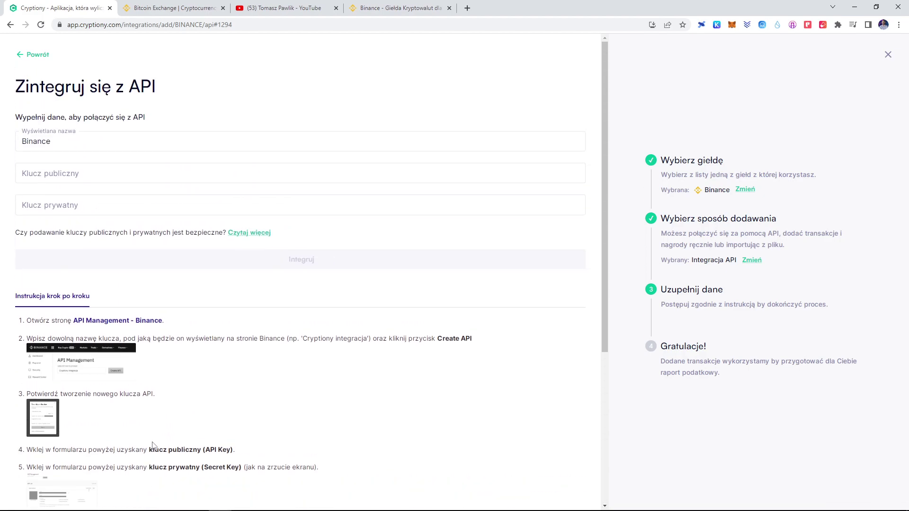
- Close the Binance registration page that was opened from the instructions
click(173, 12)
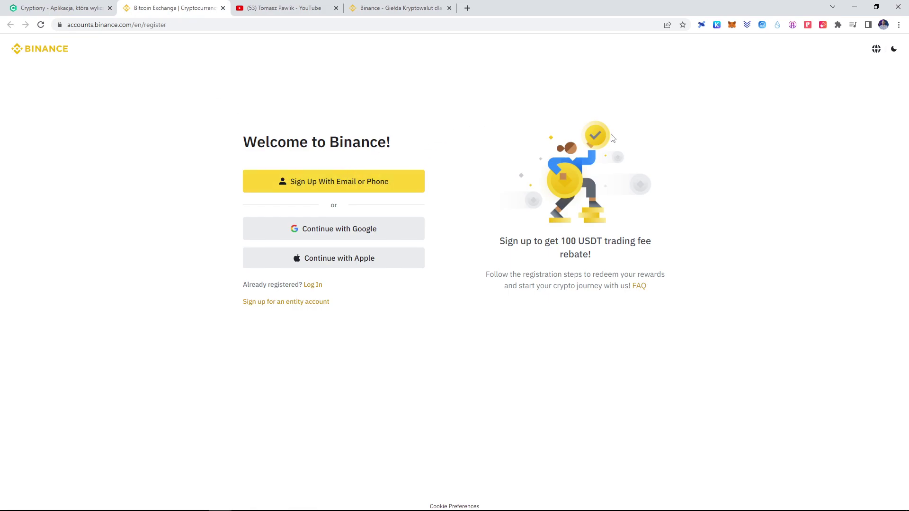
key(ctrl+w)
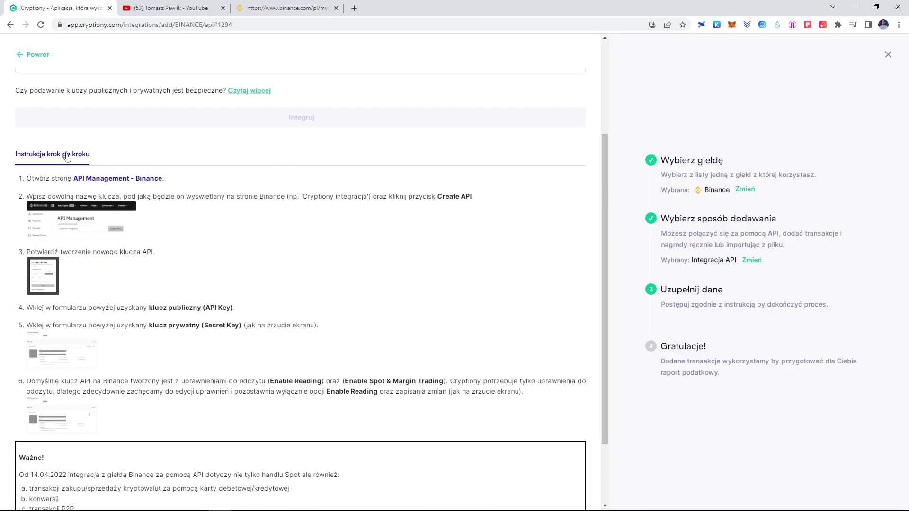
- Open Binance's API Management page from the instructions and start creating a system-generated API key labelled Cryptiony
drag(21, 180, 75, 176)
click(100, 180)
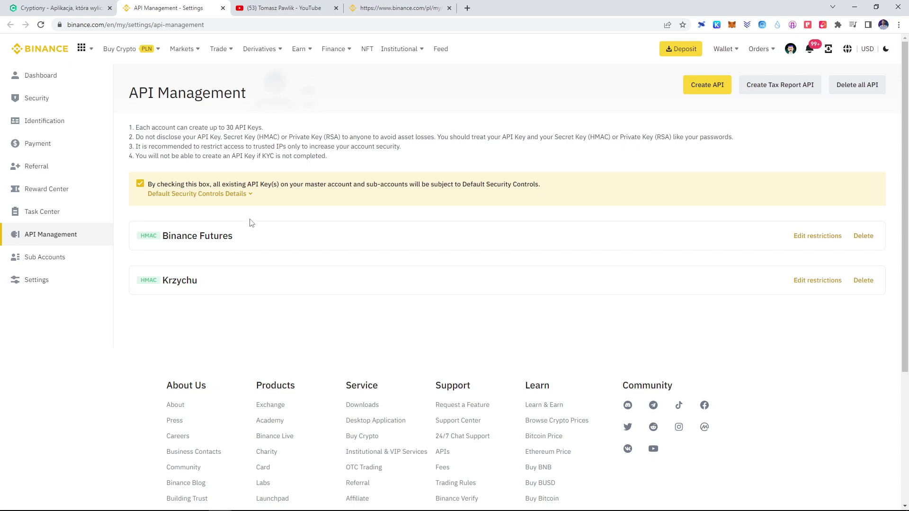
click(704, 90)
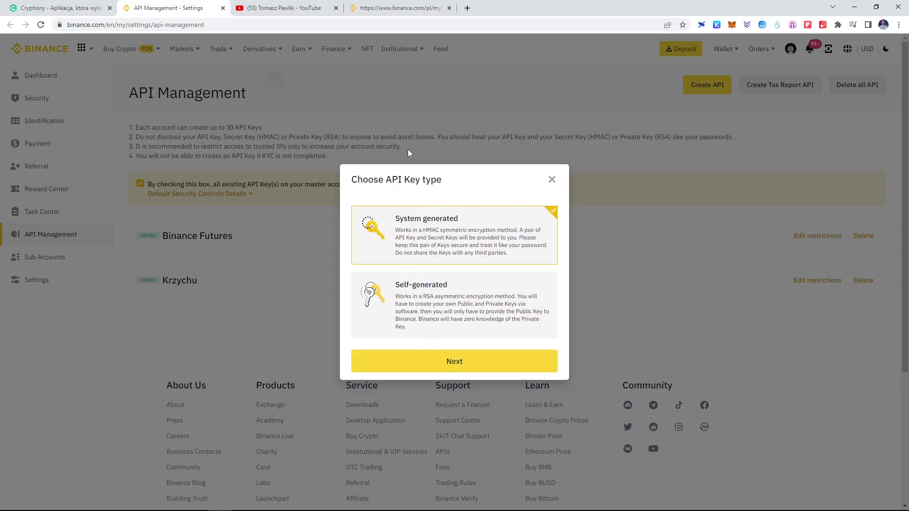
click(442, 356)
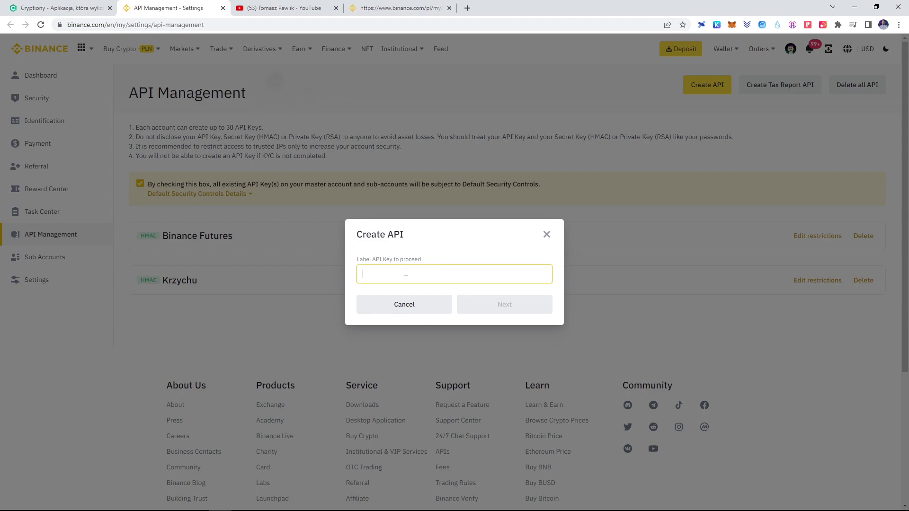
text(Cryptiony)
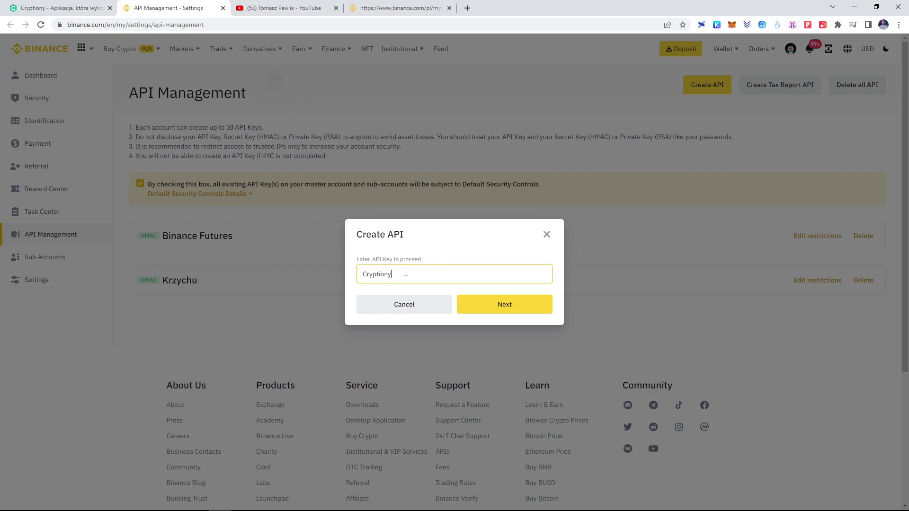
click(503, 303)
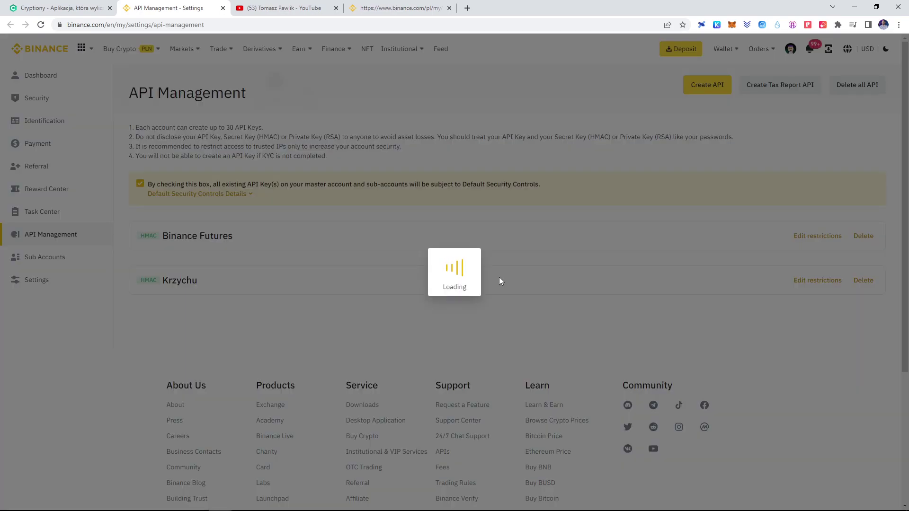
- Complete the Binance security verification with the phone, email and authenticator verification codes
drag(392, 322, 436, 322)
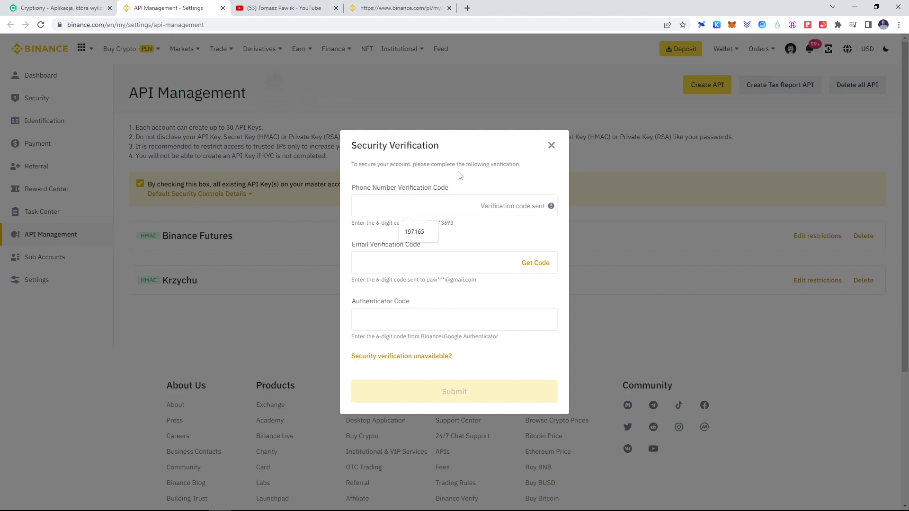
click(442, 203)
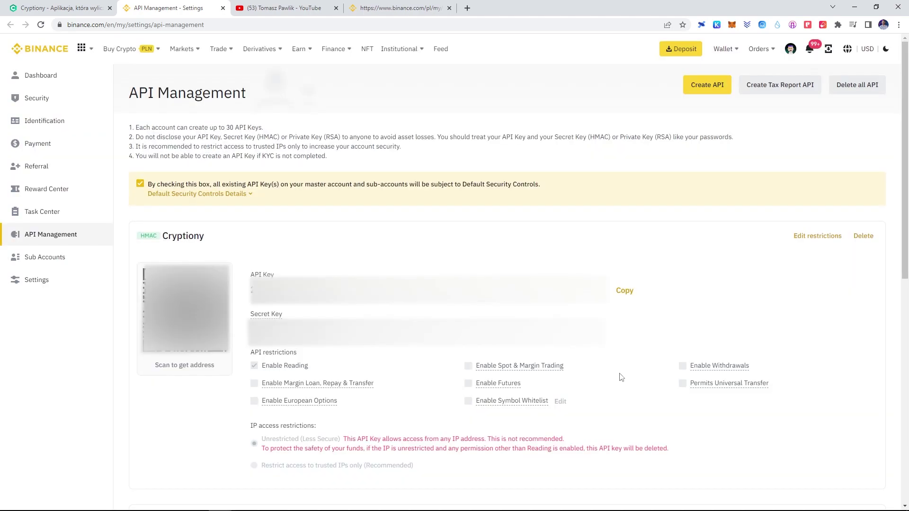
- Examine the new Cryptiony key's API Key, Secret Key and API restrictions
drag(257, 274, 284, 314)
click(211, 404)
drag(250, 391, 420, 373)
click(445, 369)
- Compare Binance's API Key and Secret Key with the Klucz publiczny and Klucz prywatny fields in Cryptiony's integration form
click(82, 13)
scroll(151, 103, up, 3)
click(81, 170)
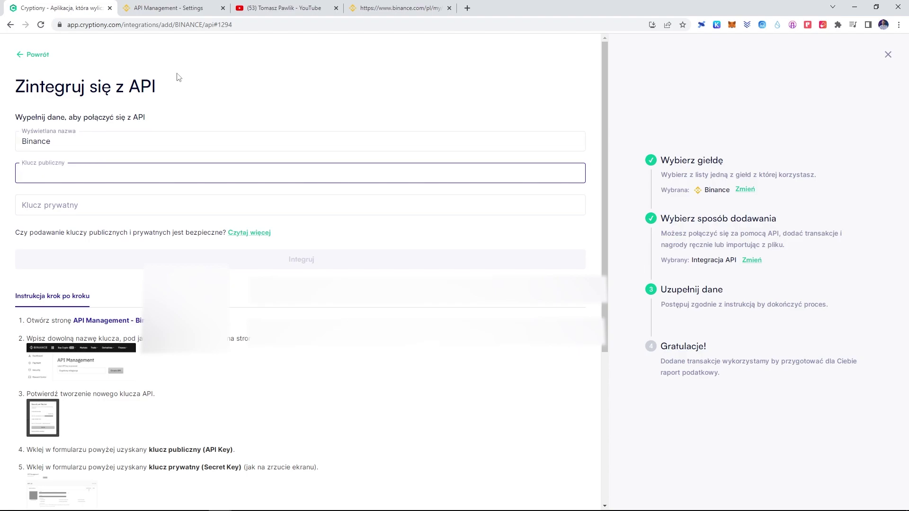
click(158, 10)
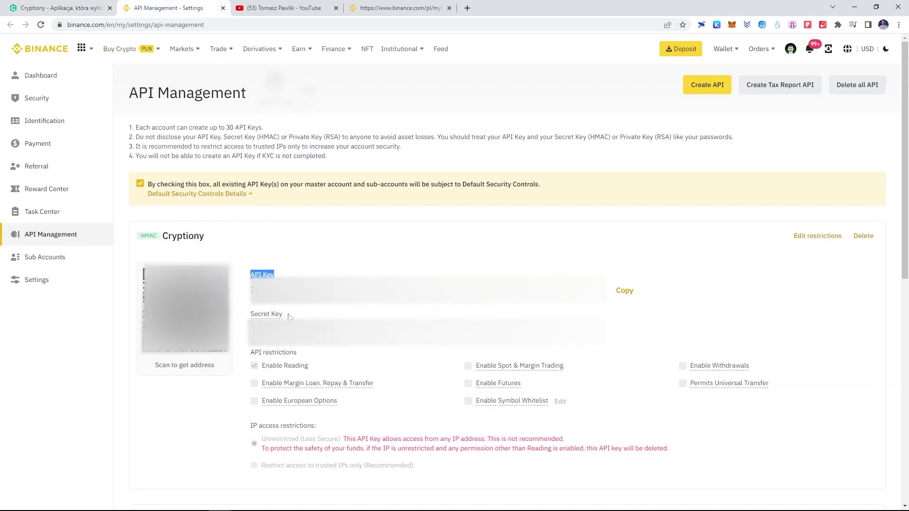
click(82, 12)
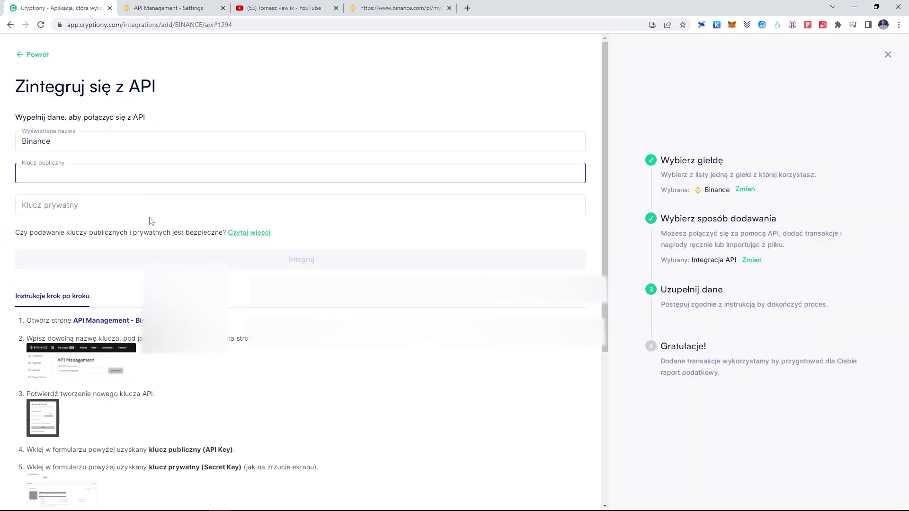
click(105, 211)
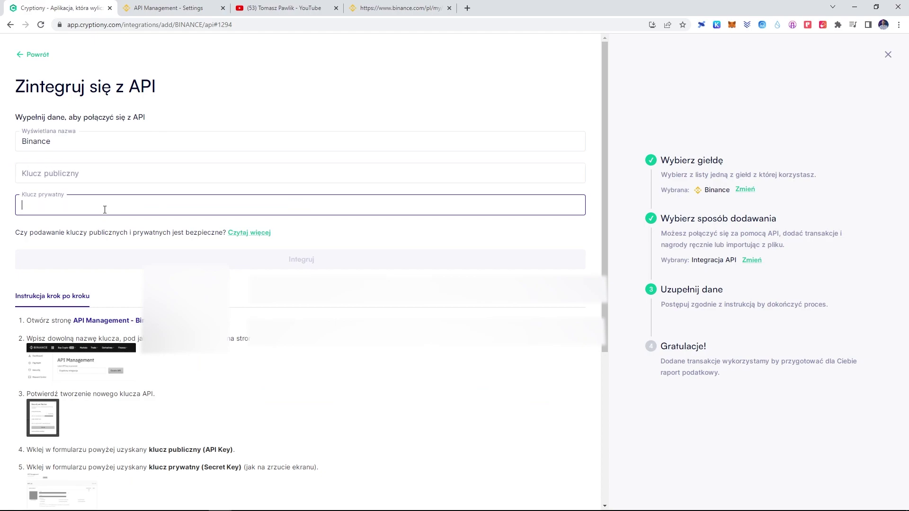
click(293, 265)
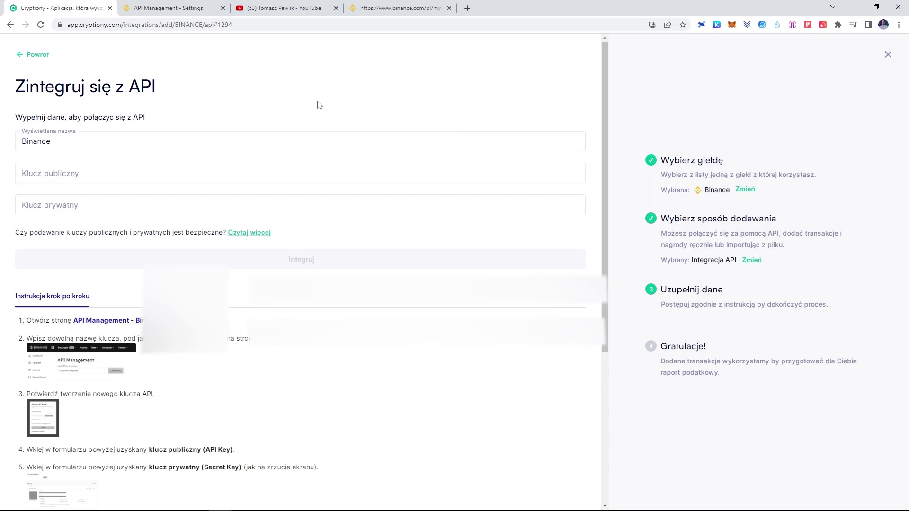
- Back out of the Binance integration setup in Cryptiony and return to the dashboard
click(34, 59)
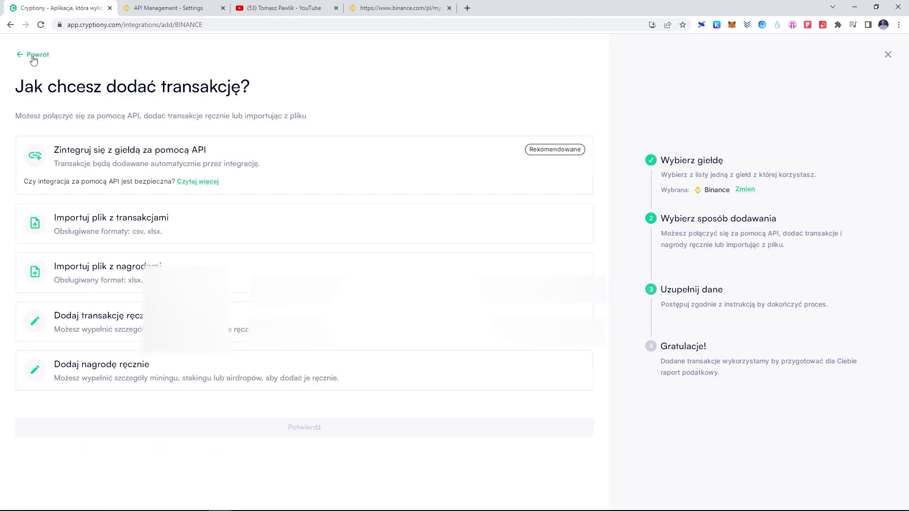
click(33, 57)
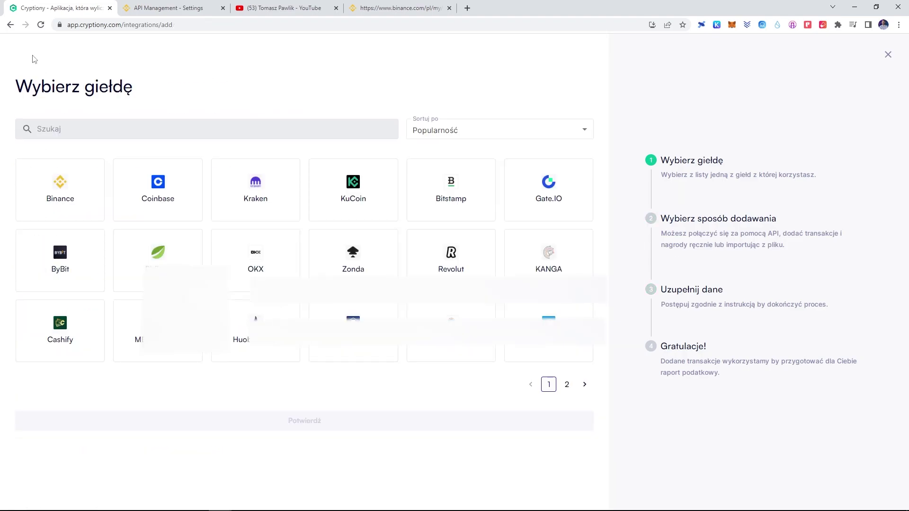
click(888, 59)
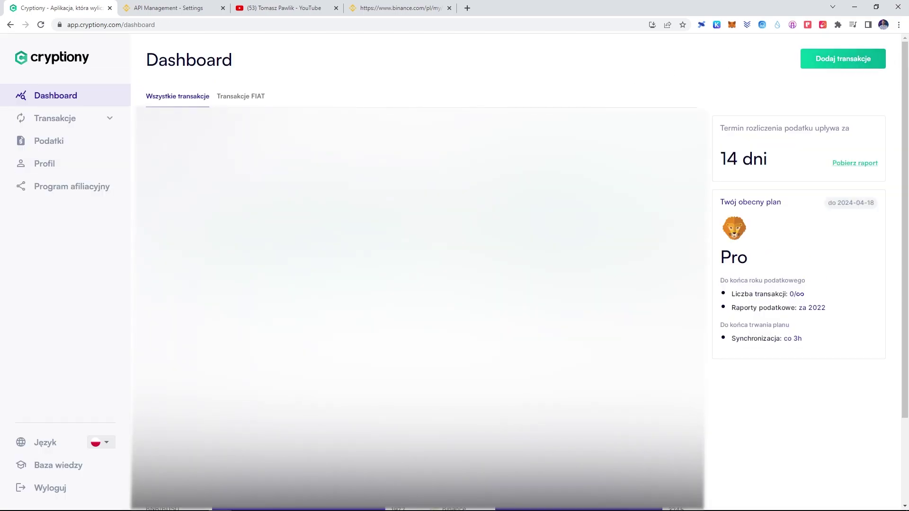
- Open the Podatki summary for 2022 and compare its E-deklaracja and Tradycyjnie settlement instructions
click(62, 146)
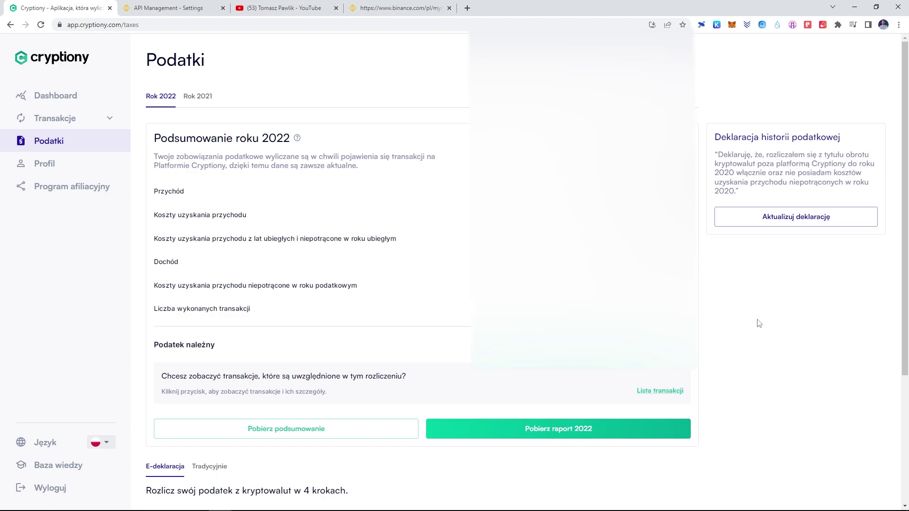
scroll(757, 323, down, 3)
scroll(757, 322, down, 1)
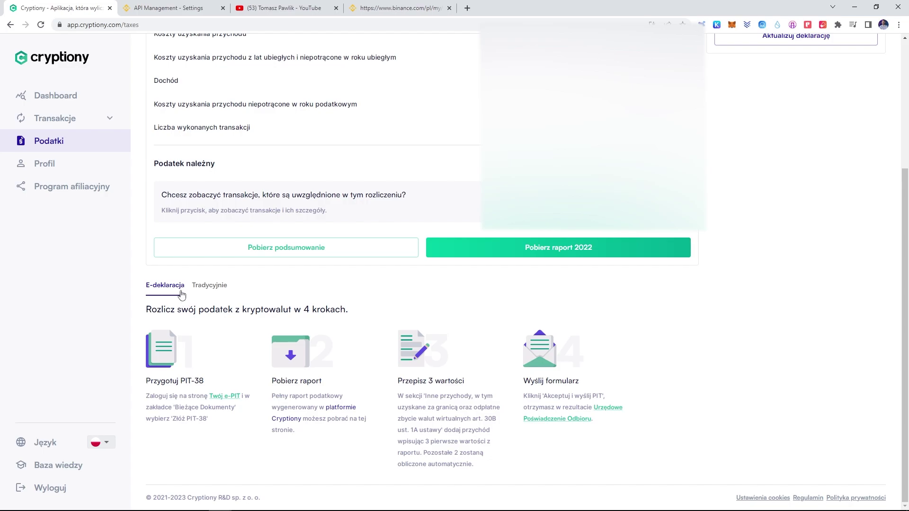
click(201, 286)
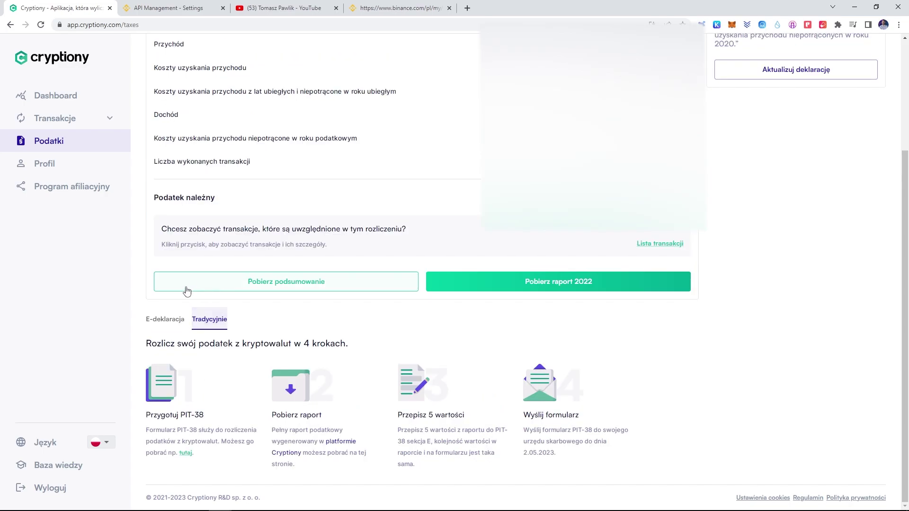
click(166, 319)
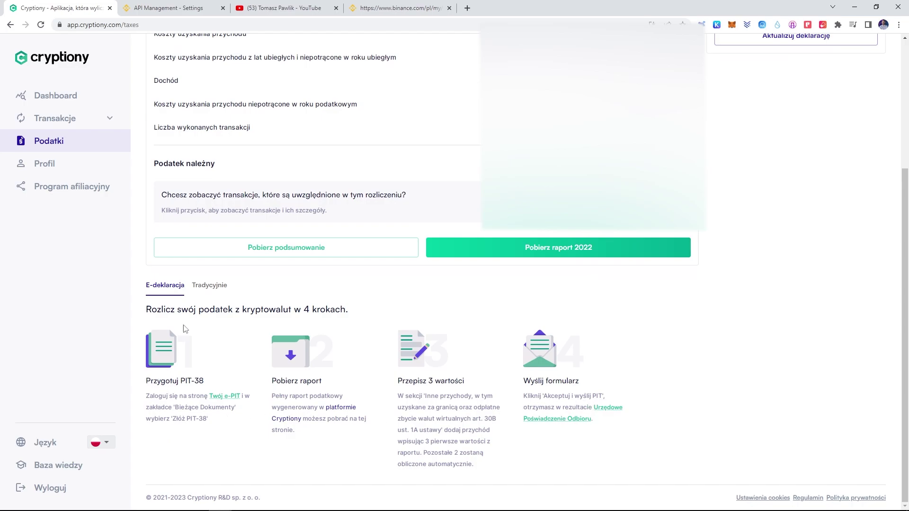
- Read the E-deklaracja steps on preparing PIT-38, downloading the report, copying the values and sending the form
drag(157, 380, 184, 382)
click(180, 392)
drag(293, 381, 328, 381)
click(316, 404)
drag(522, 378, 551, 382)
click(563, 384)
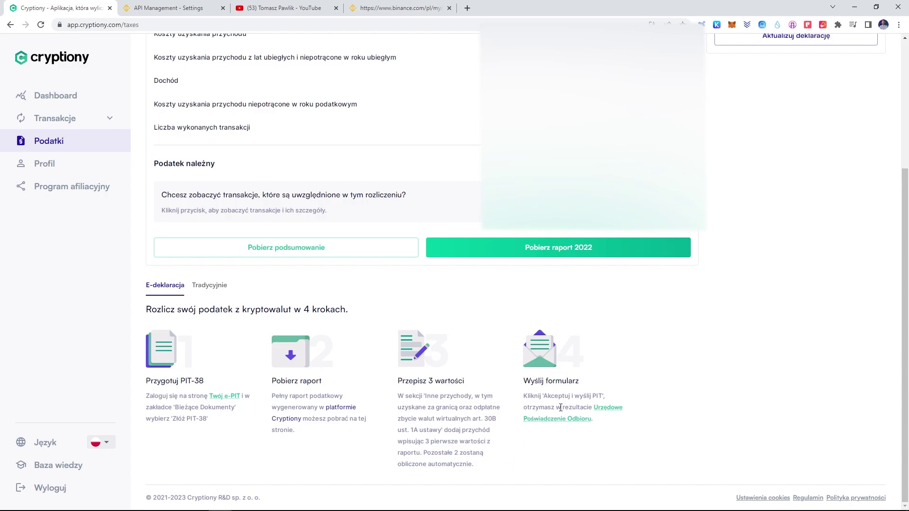